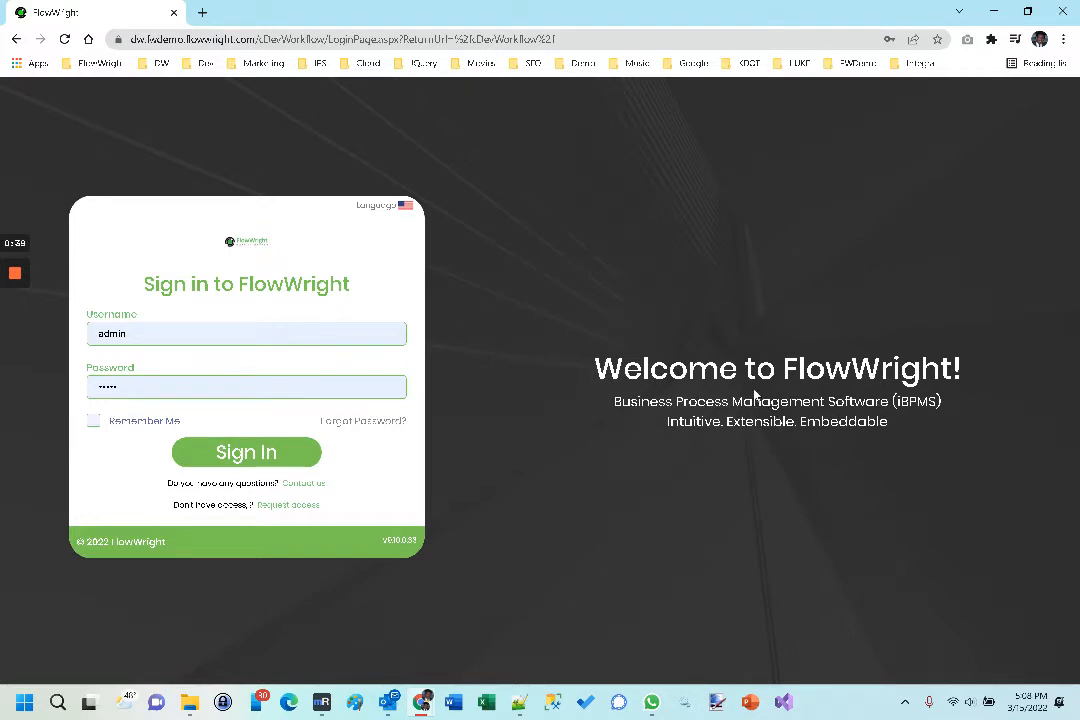
Step: View the LUKE production server's login page in a separate browser tab, and close that tab
left_click(202, 12)
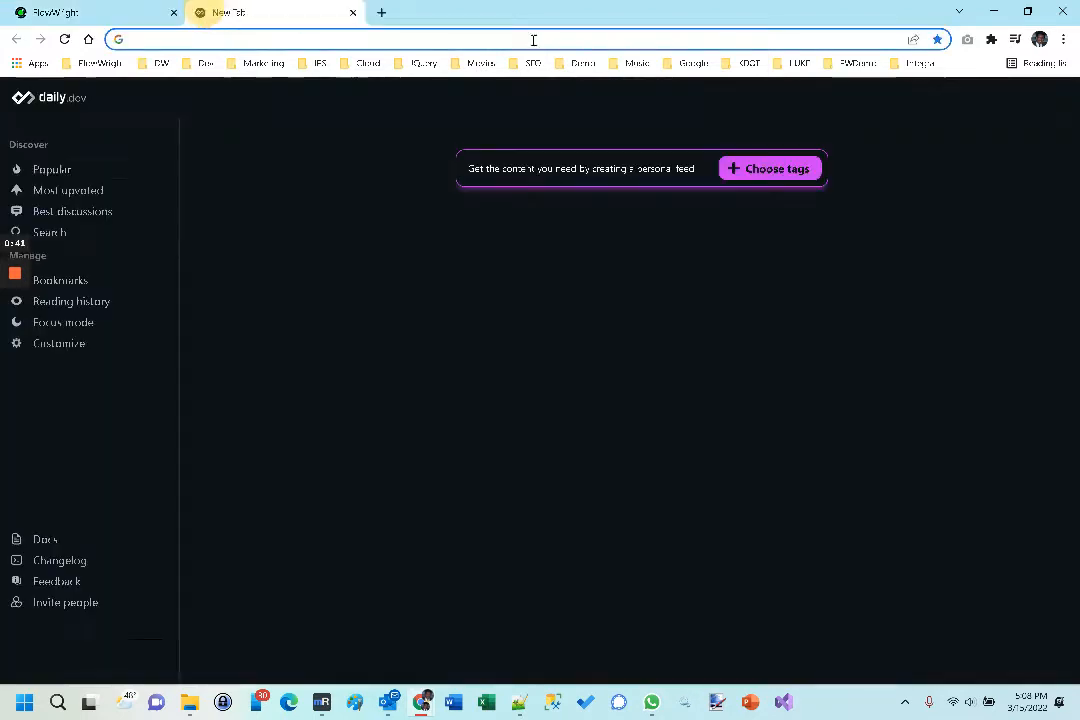
left_click(795, 63)
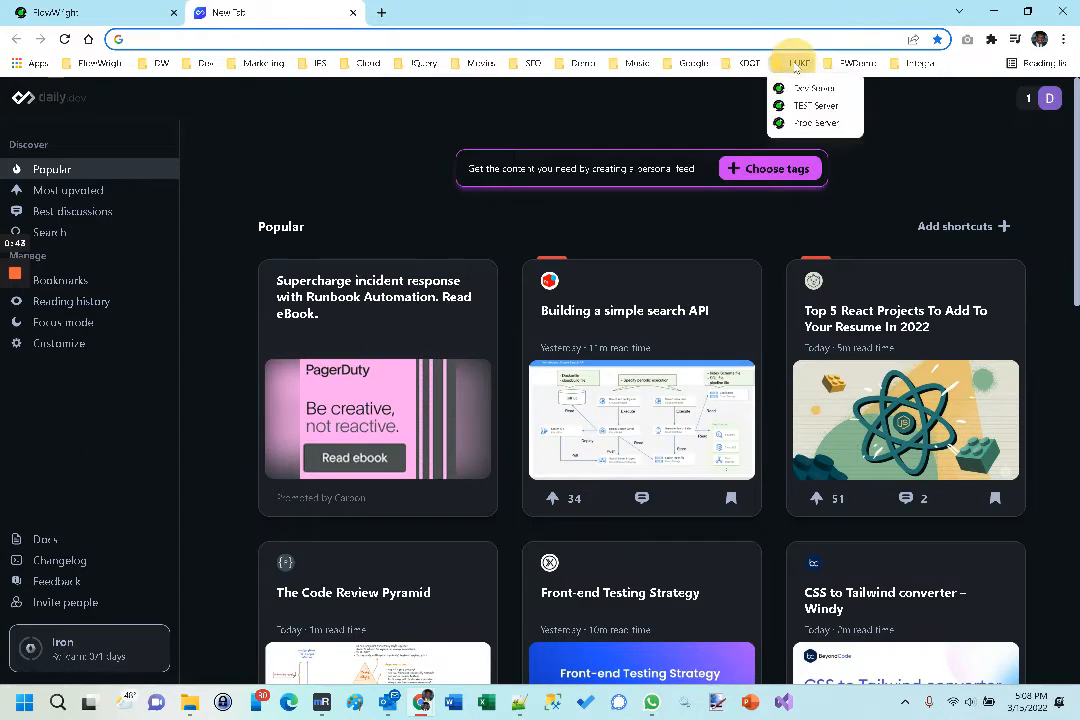
left_click(810, 121)
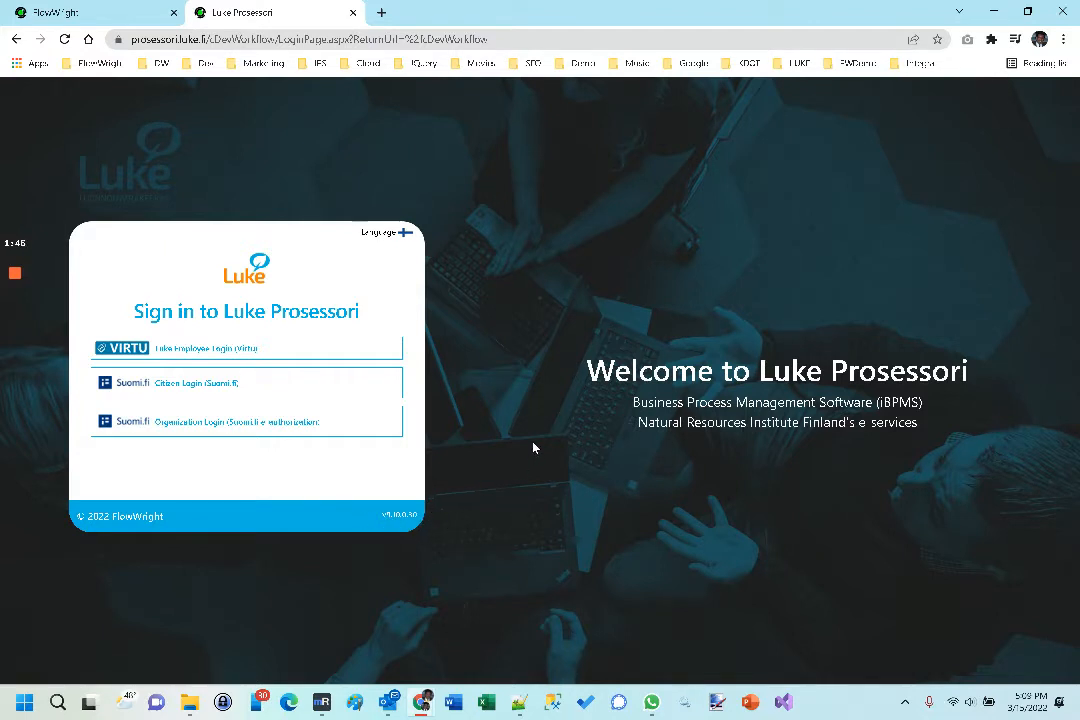
left_click(352, 13)
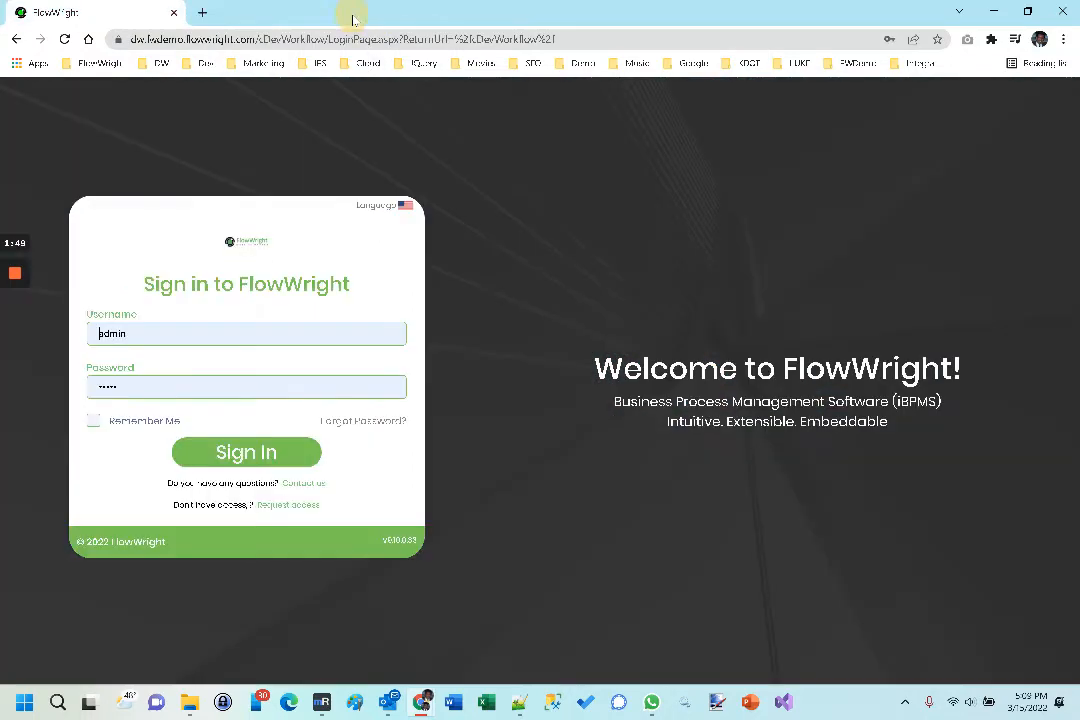
Step: Sign in to FlowWright with the prefilled credentials and open the UI Theme settings under Administration
left_click(247, 455)
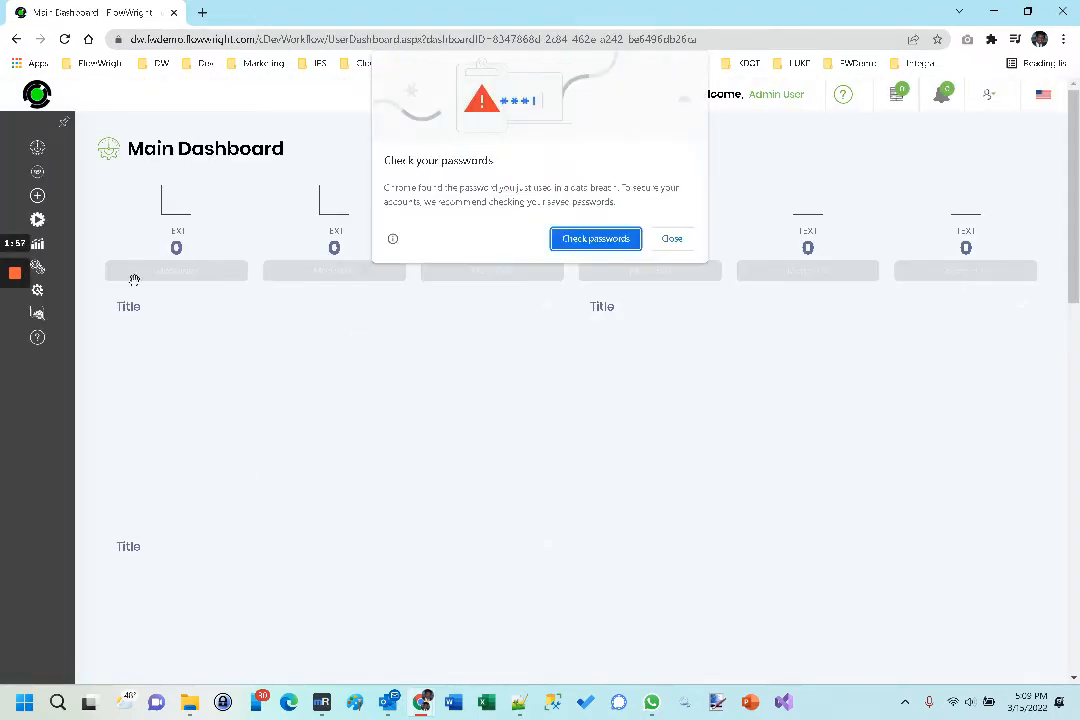
left_click(671, 238)
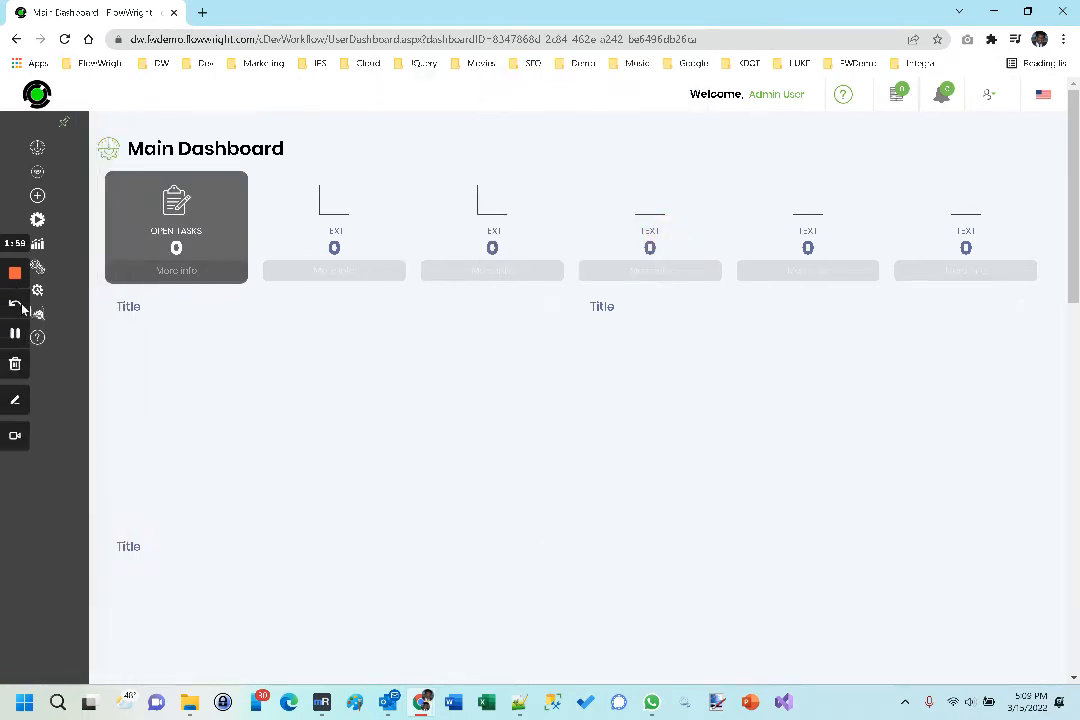
left_click(71, 297)
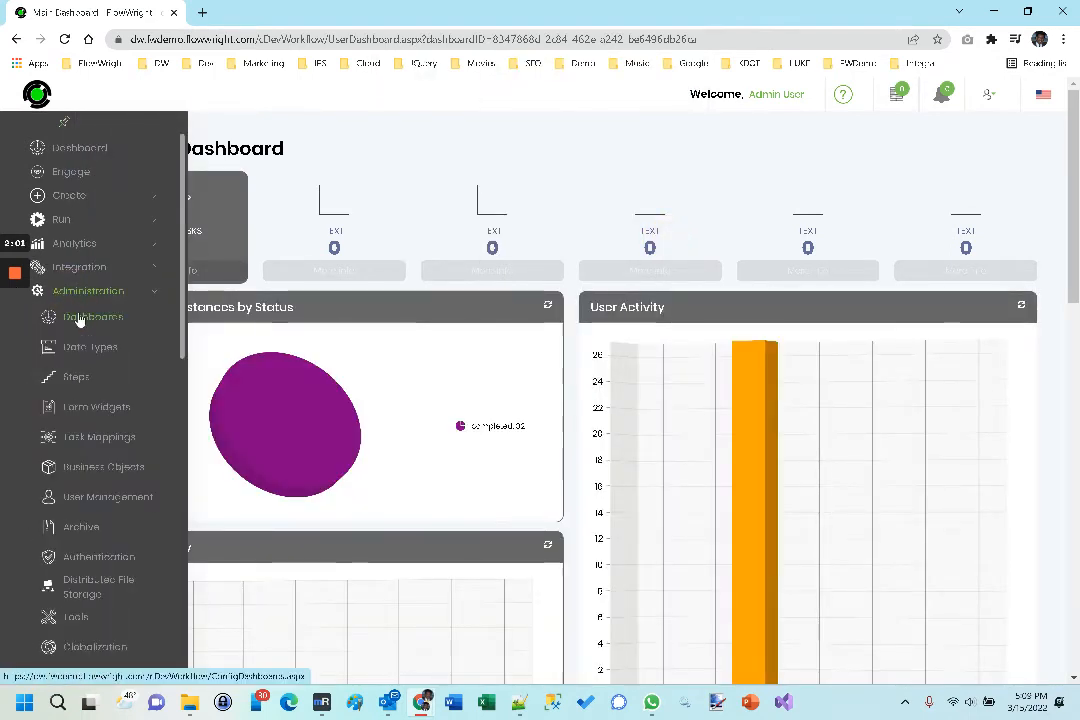
scroll(80, 316, "down", 1)
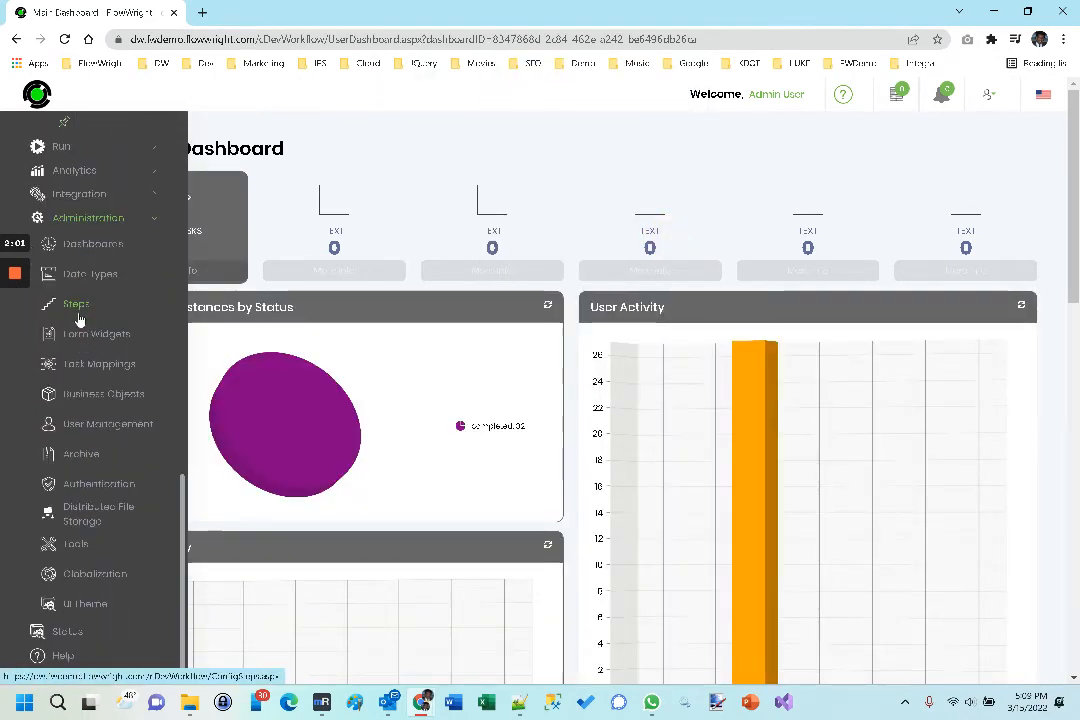
left_click(86, 606)
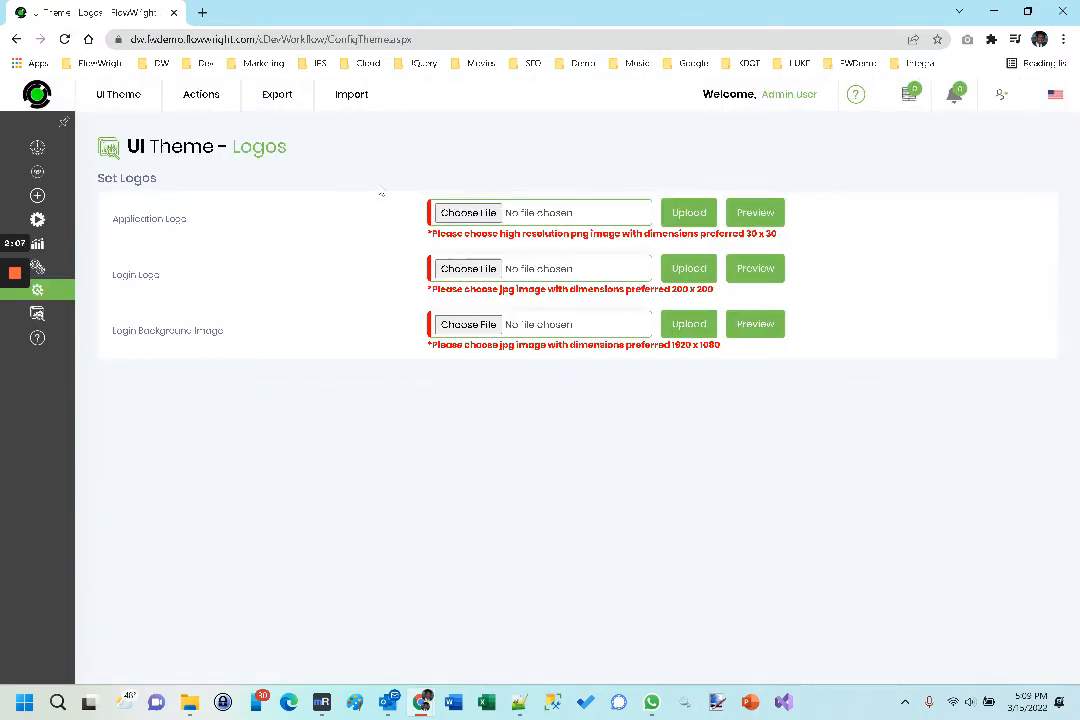
Step: Review the UI theme's branding options for application name and page title, and return to the logo settings
left_click(201, 95)
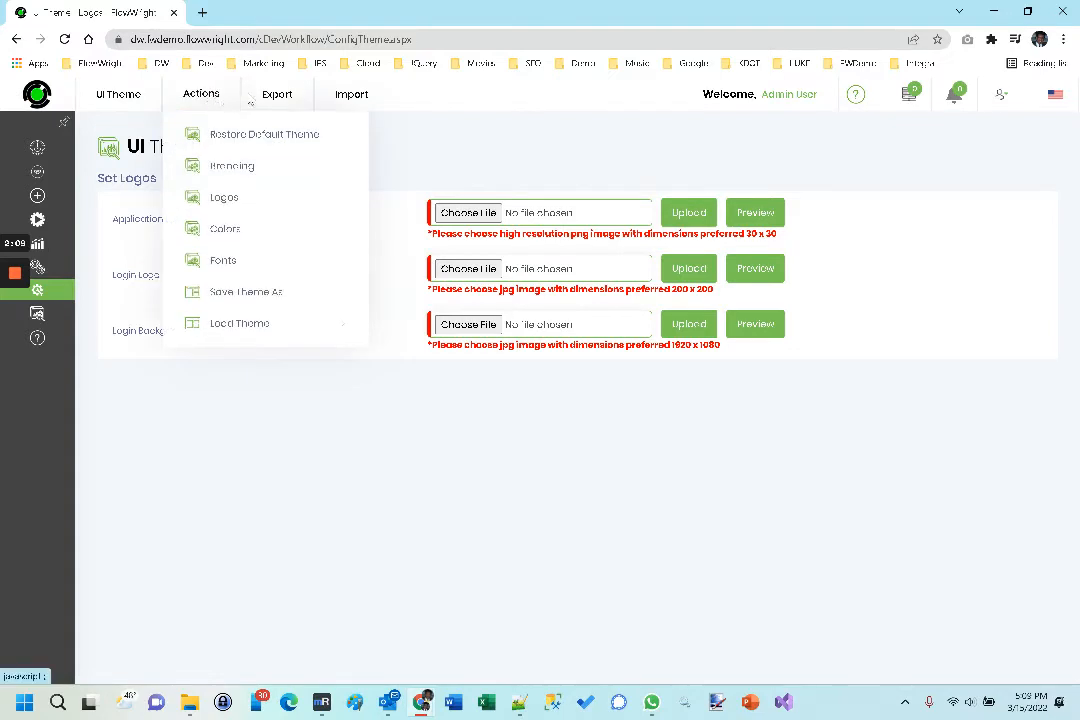
left_click(224, 176)
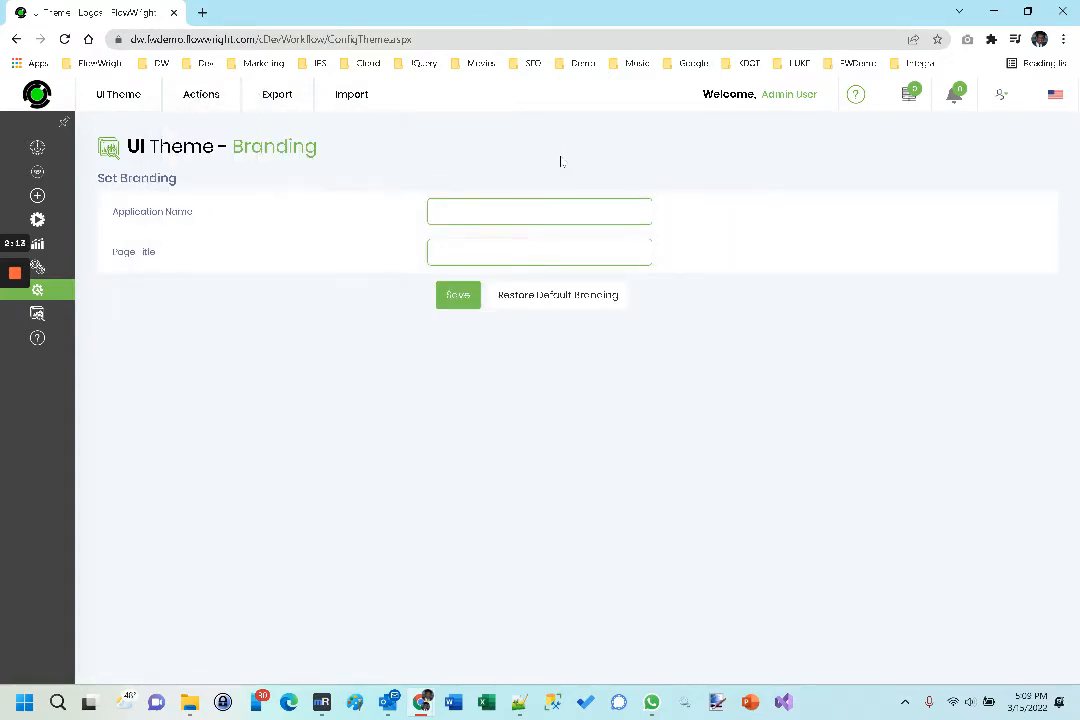
left_click(472, 212)
left_click(201, 94)
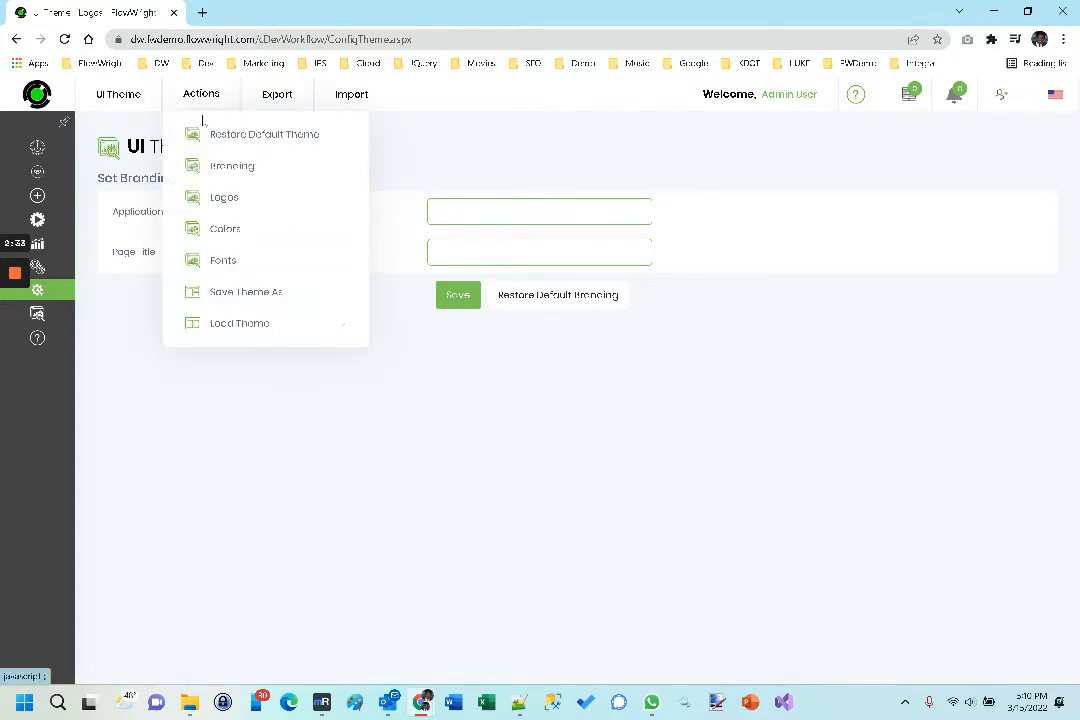
left_click(225, 197)
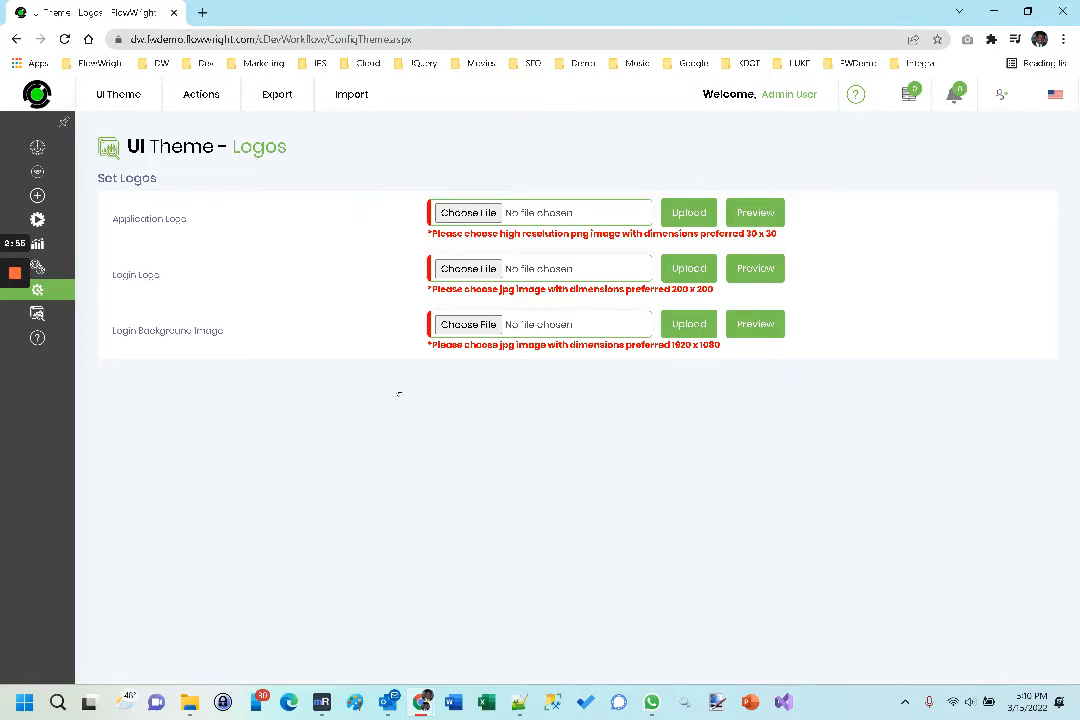
Step: Examine the theme's color settings and the palette offered for the UI Left Menu text color, without choosing a color
left_click(202, 100)
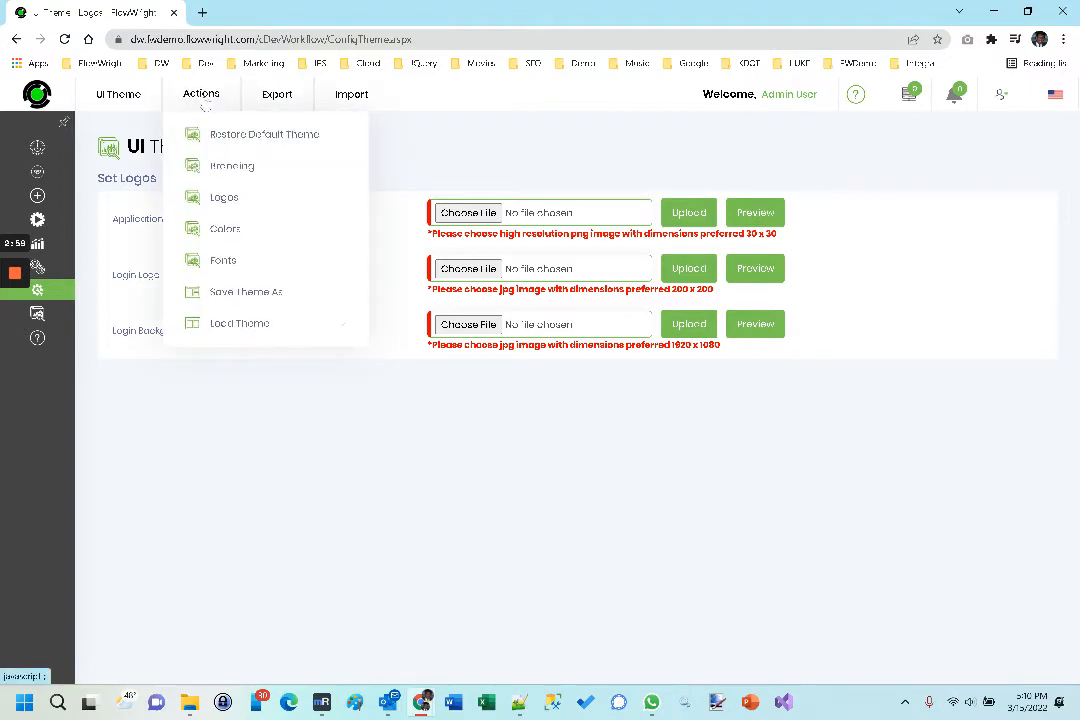
left_click(238, 234)
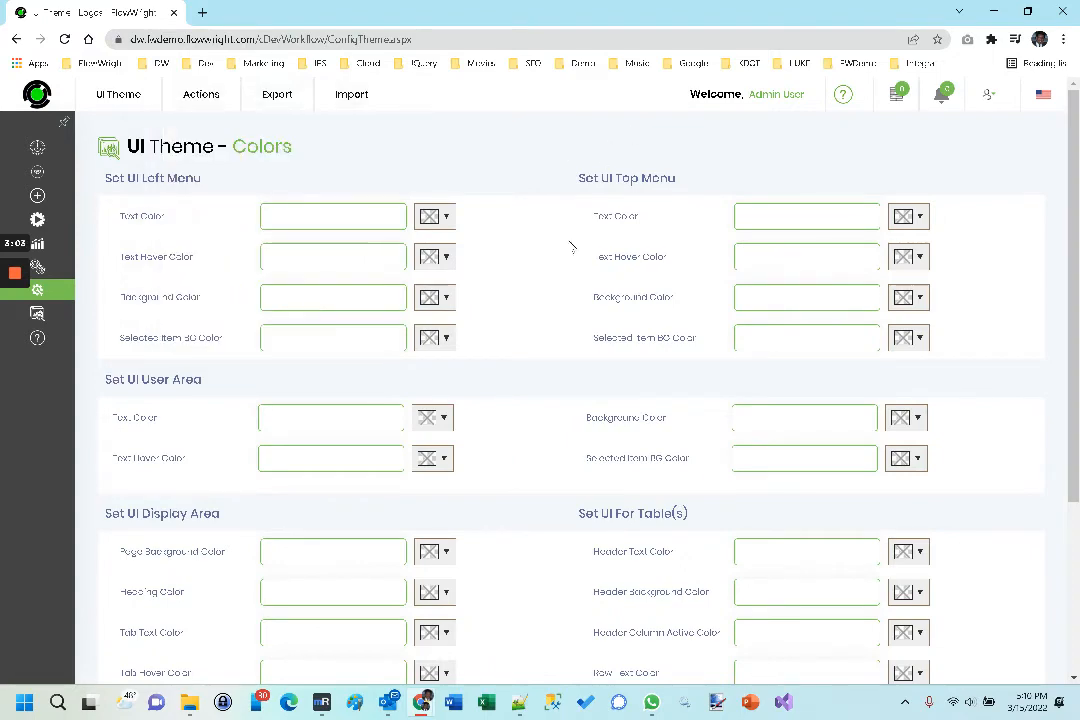
scroll(571, 247, "down", 3)
scroll(566, 291, "up", 3)
left_click(440, 218)
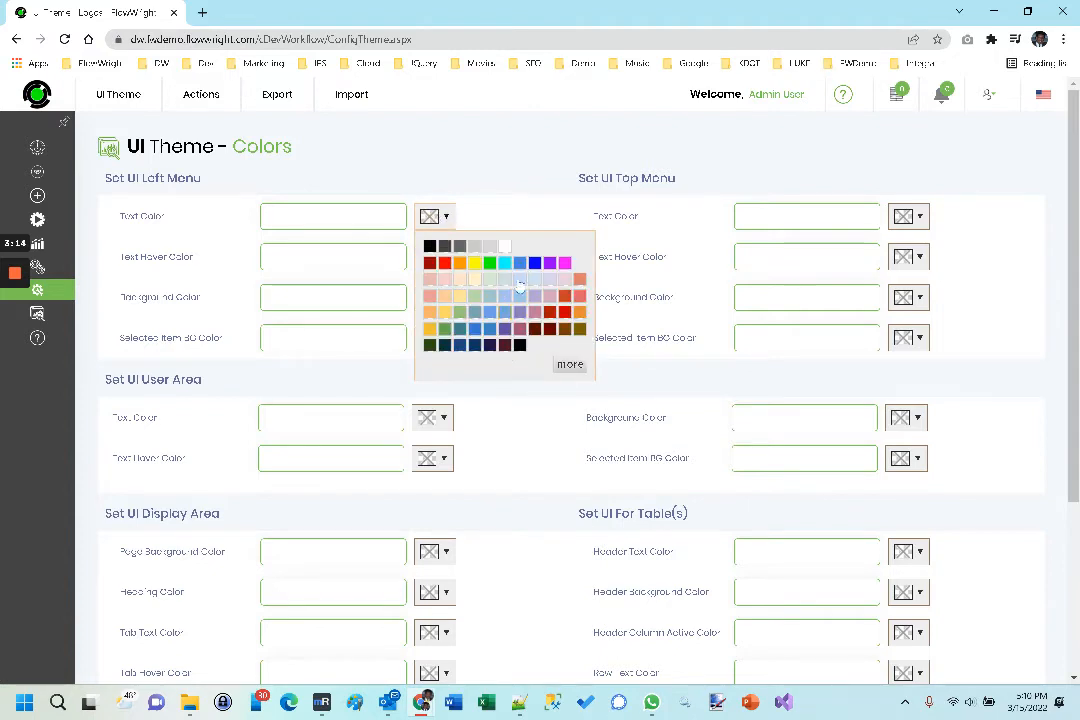
left_click(493, 161)
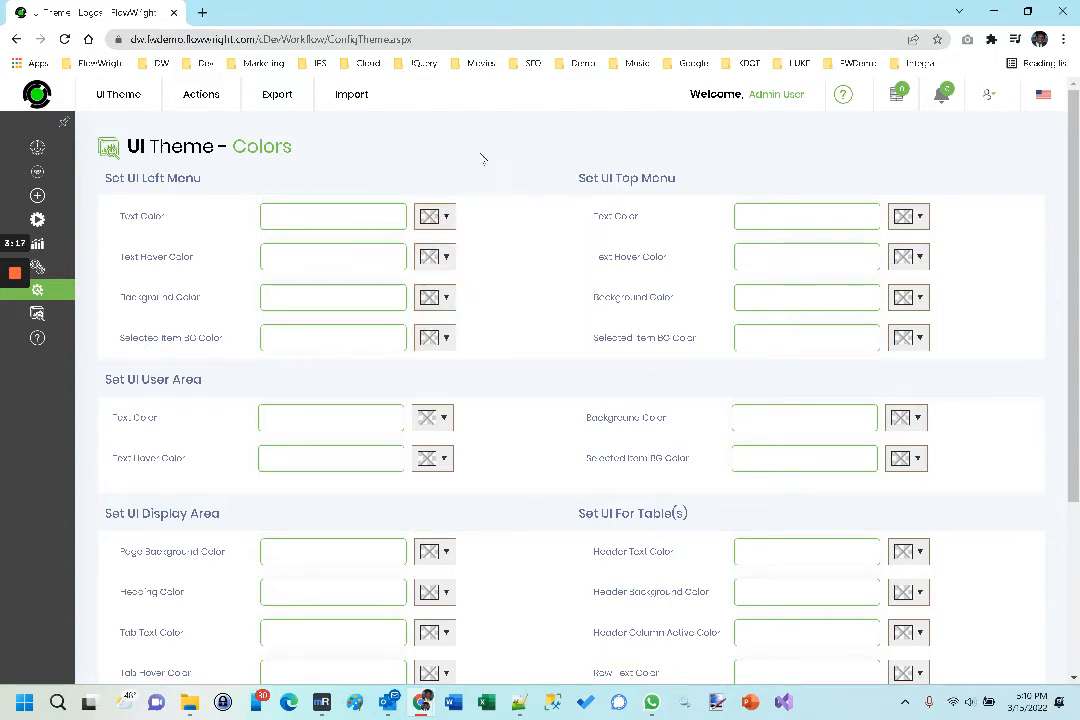
Step: Examine the theme's font settings and the list of selectable fonts, without choosing a font
left_click(210, 100)
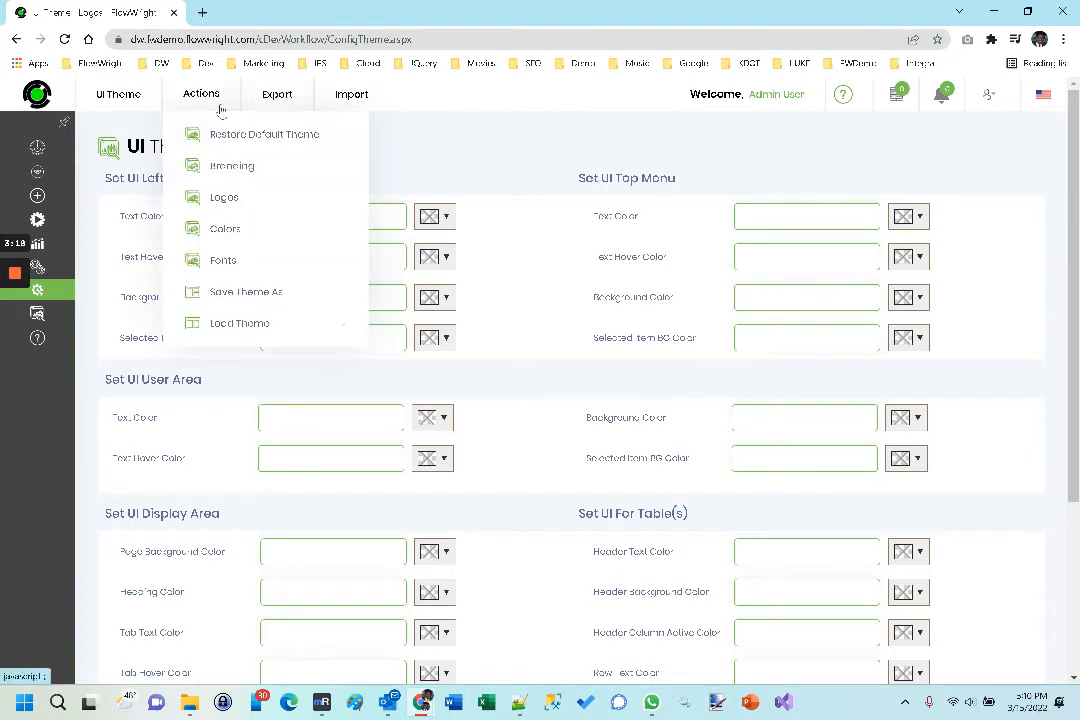
left_click(218, 261)
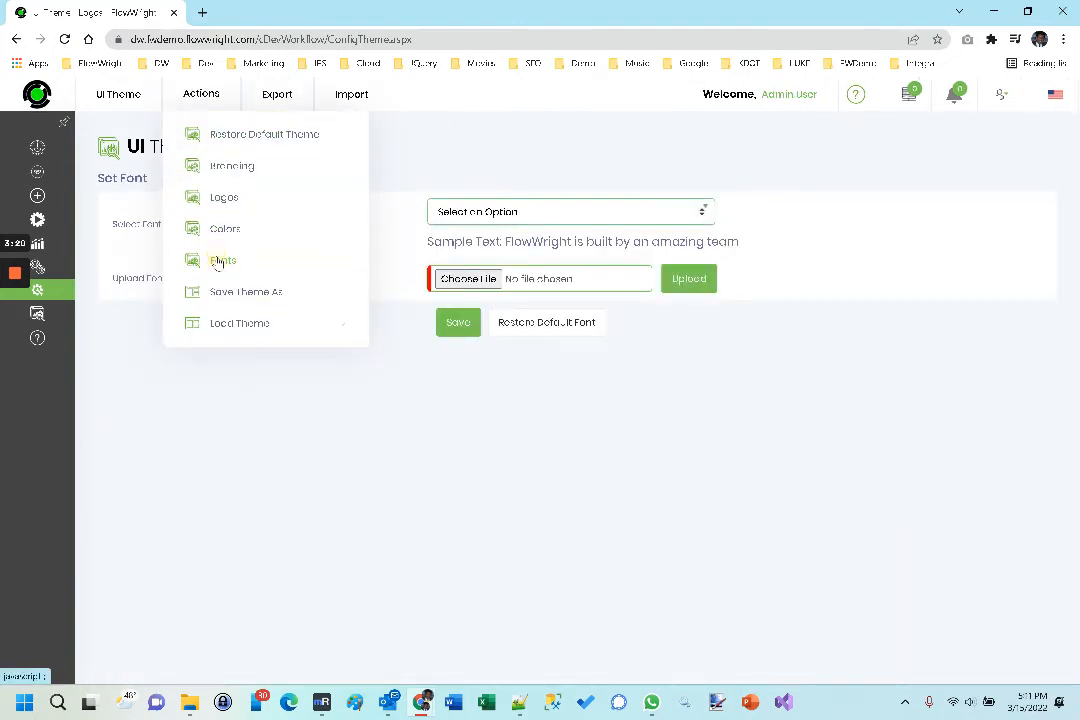
left_click(534, 213)
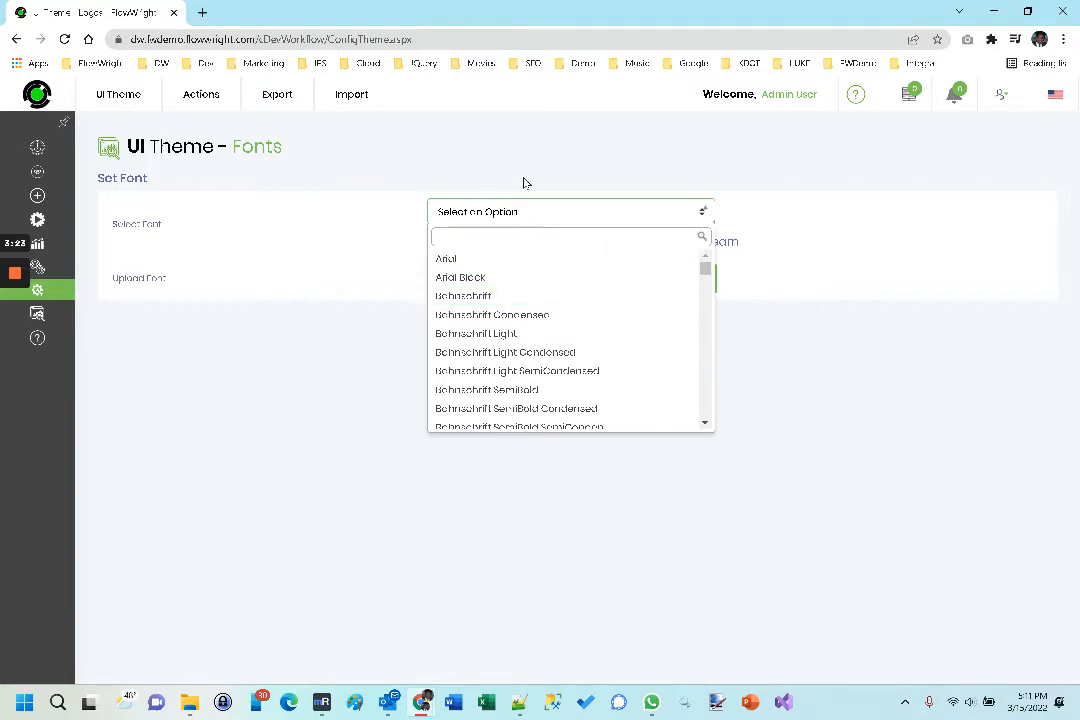
left_click(531, 211)
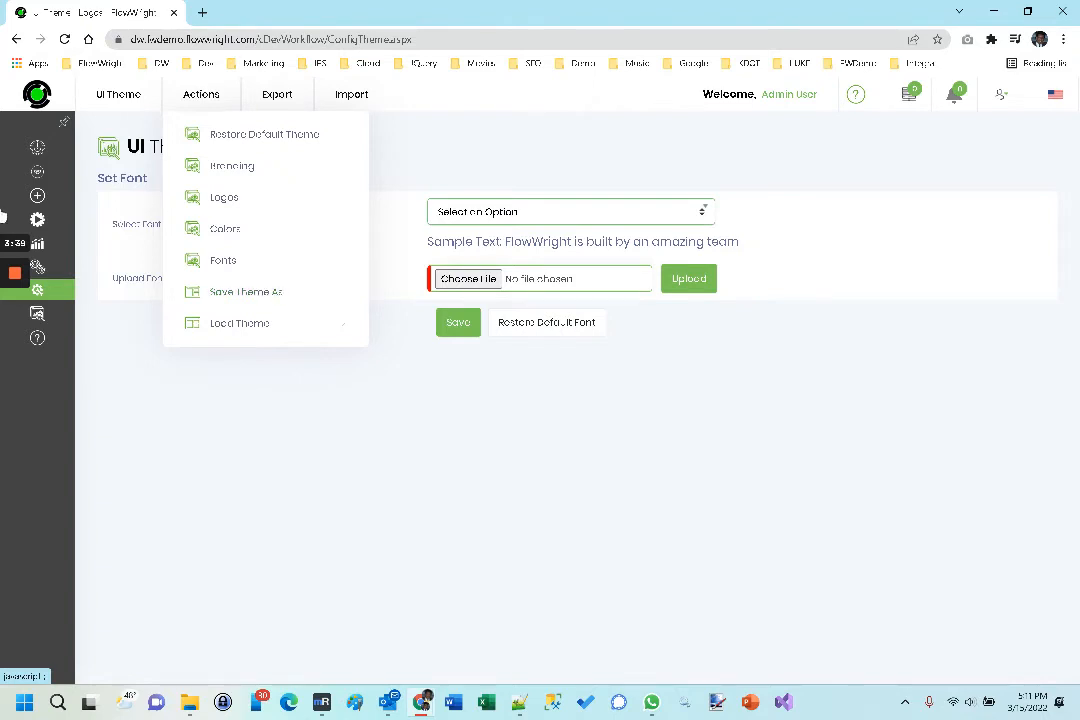
Step: Load the system theme named Black Theme and confirm applying it to the application
mouse_move(121, 295)
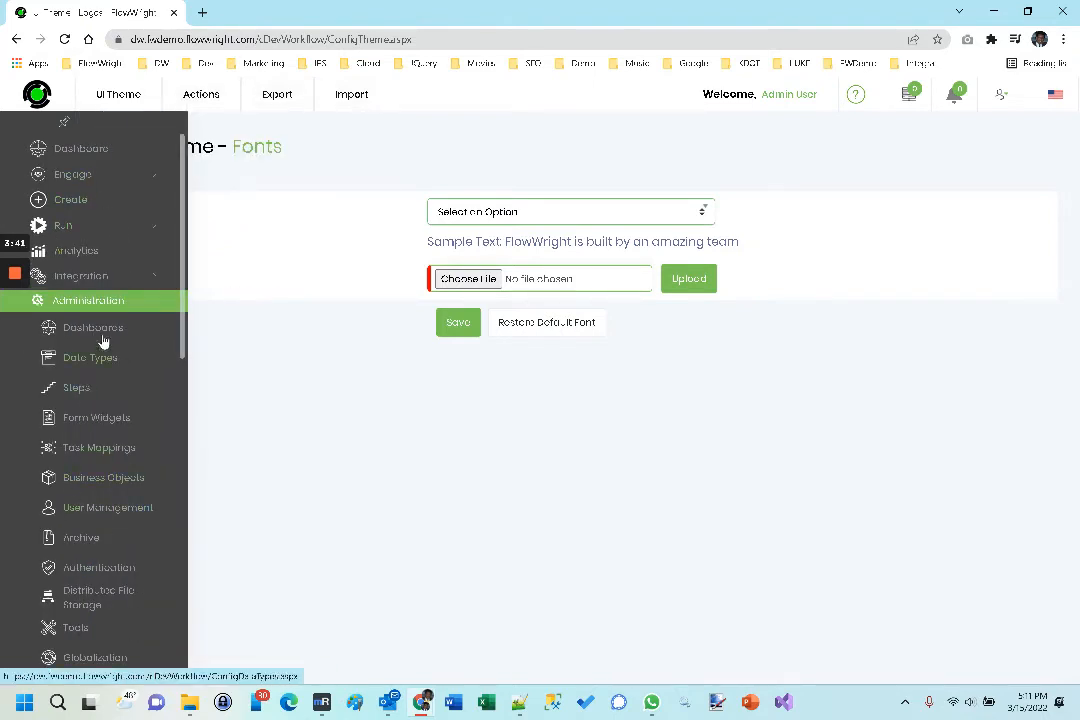
mouse_move(178, 108)
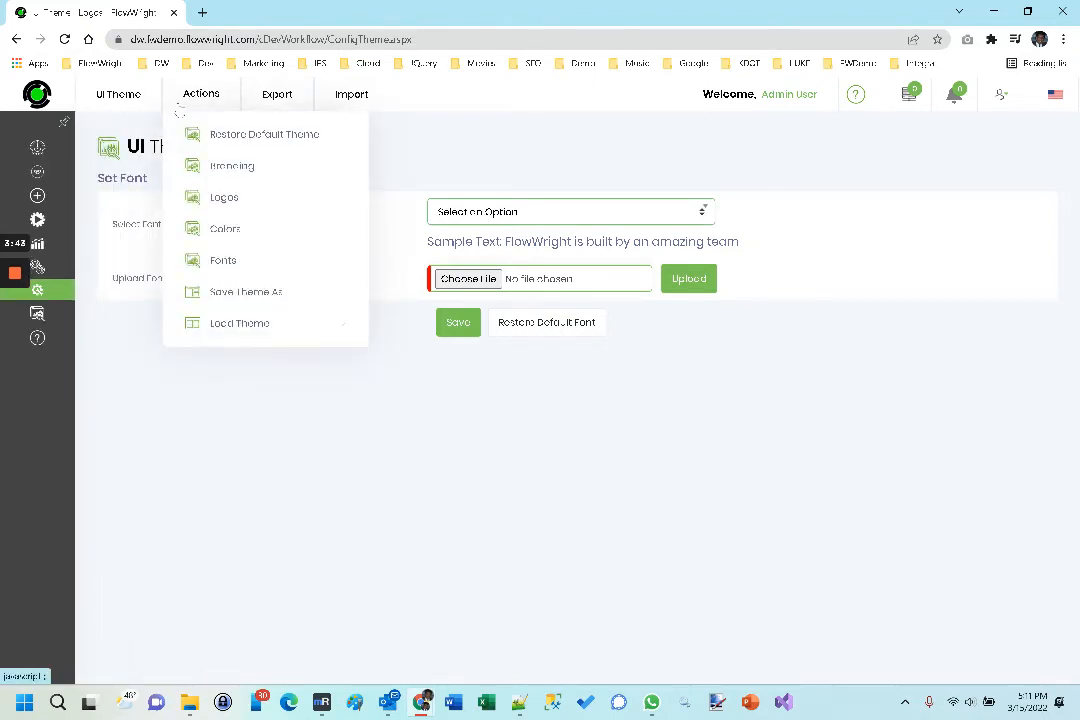
mouse_move(241, 325)
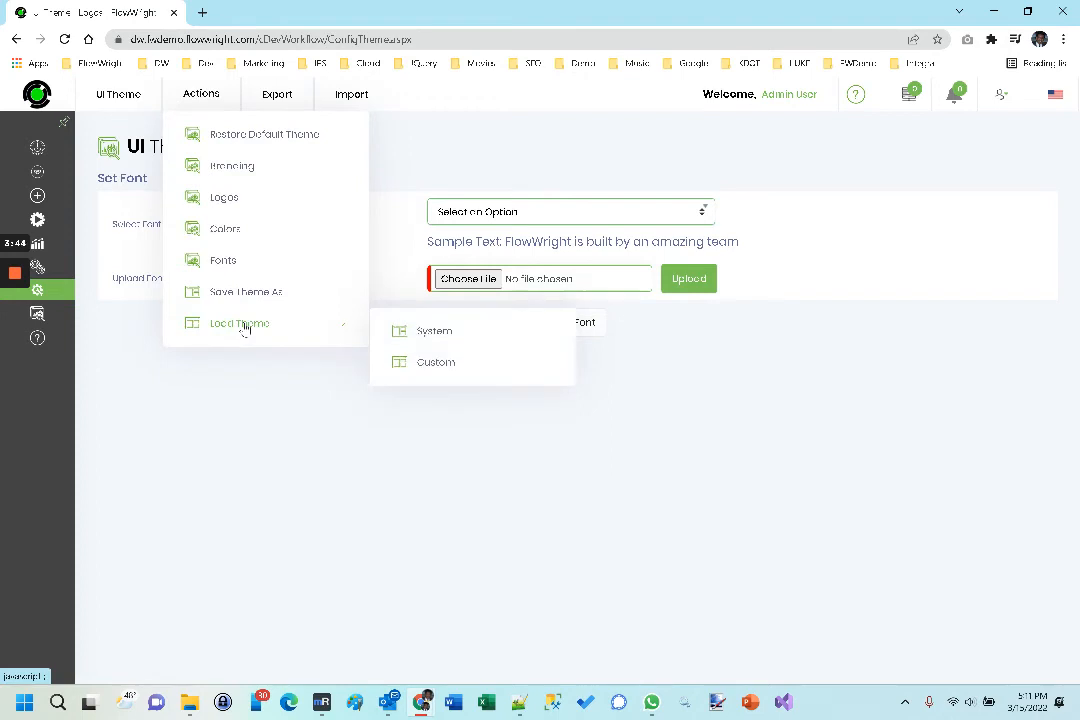
left_click(441, 340)
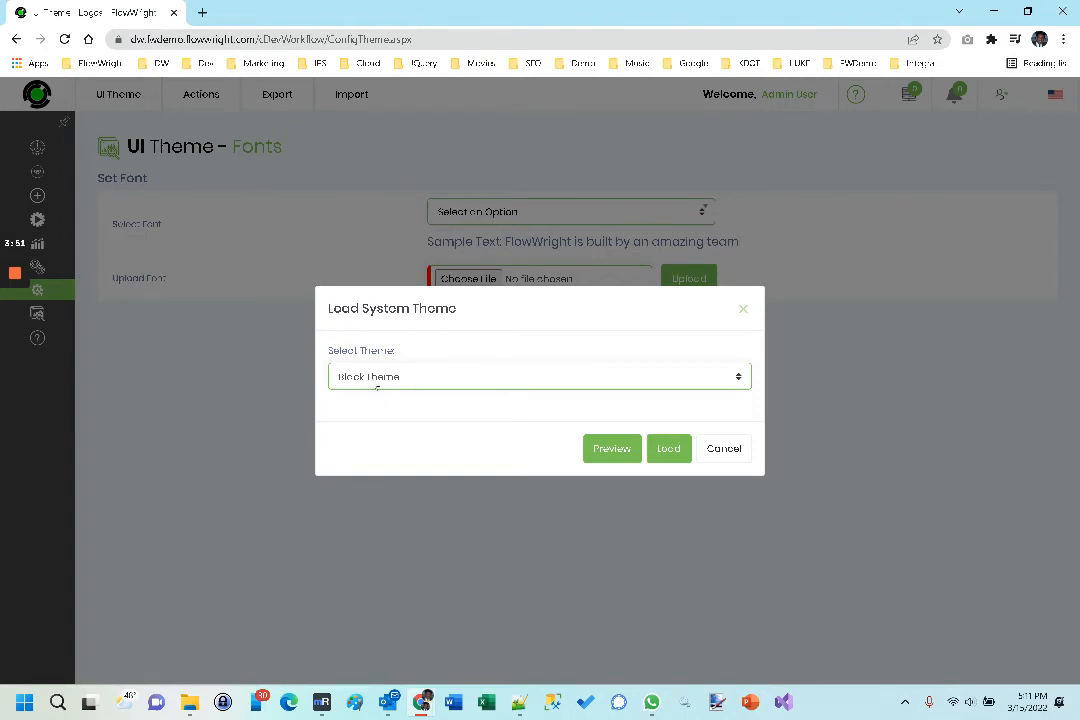
left_click(362, 378)
left_click(368, 382)
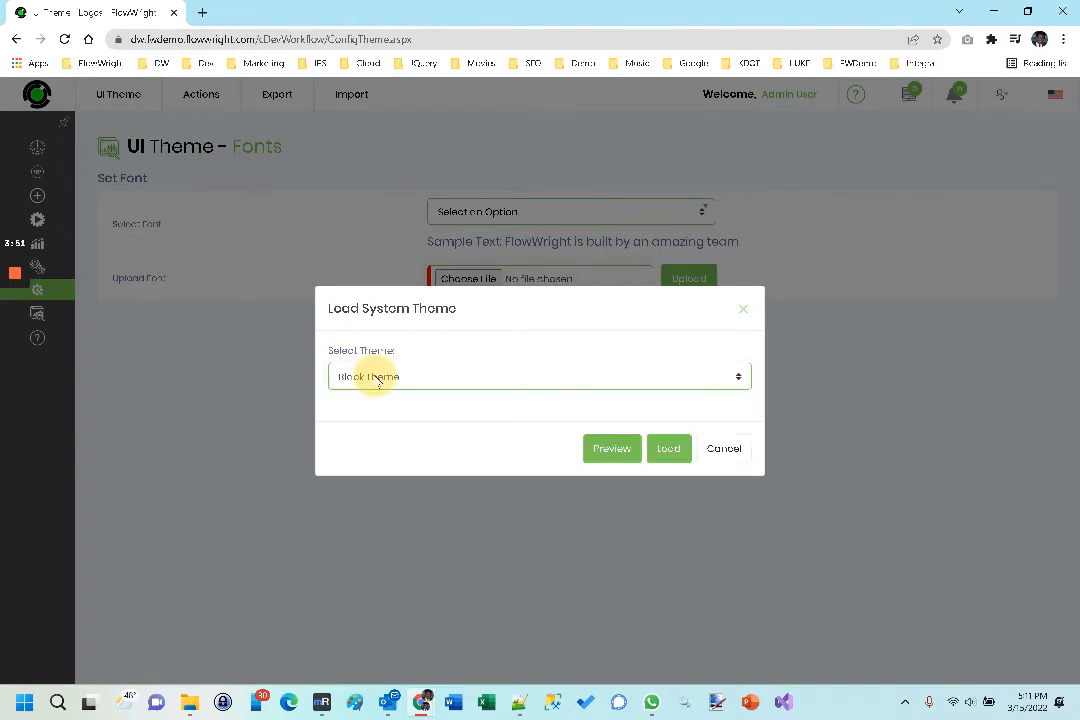
left_click(664, 455)
left_click(664, 424)
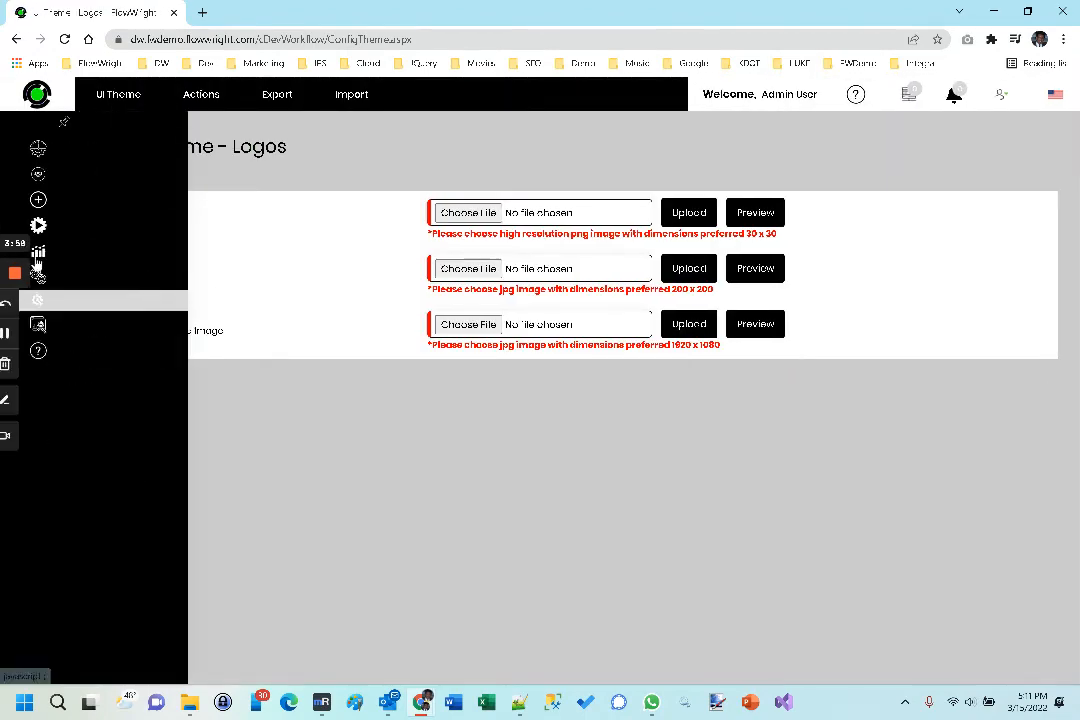
Step: Load the system theme named Red Theme and confirm applying it to the application
mouse_move(84, 250)
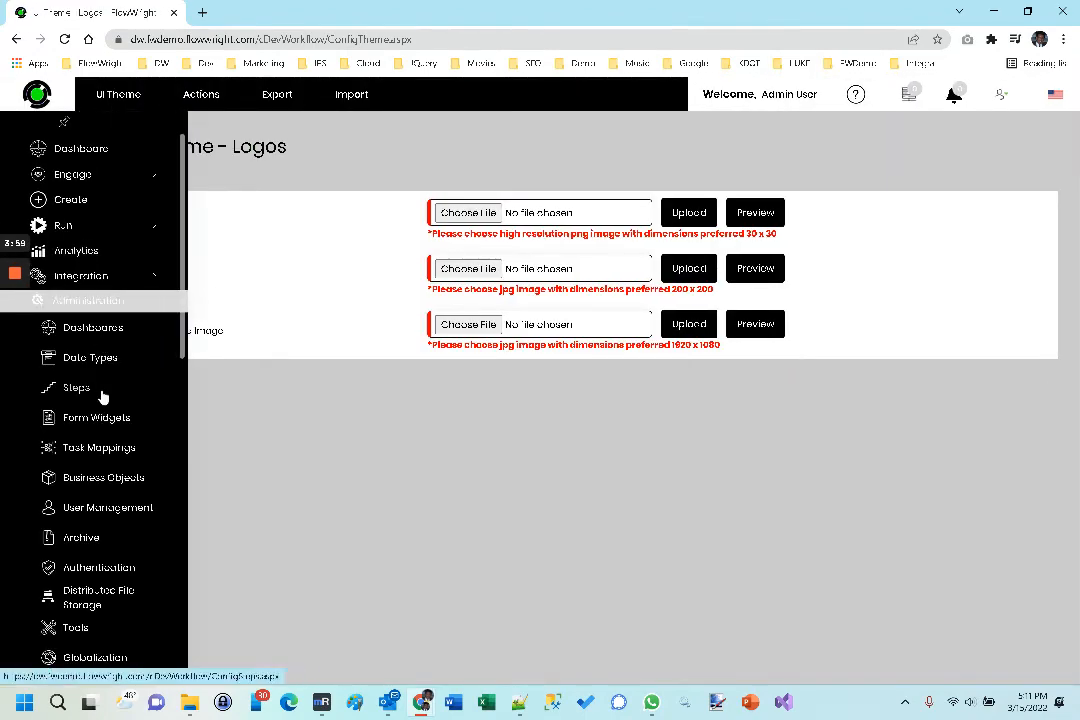
left_click(198, 95)
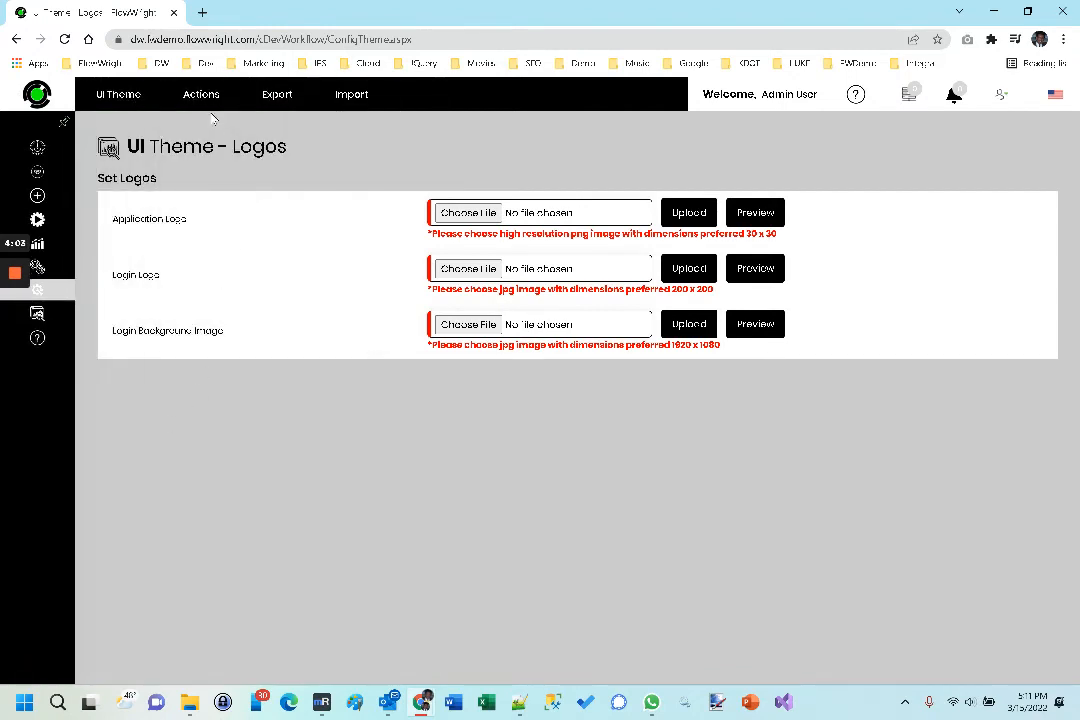
mouse_move(207, 108)
mouse_move(323, 322)
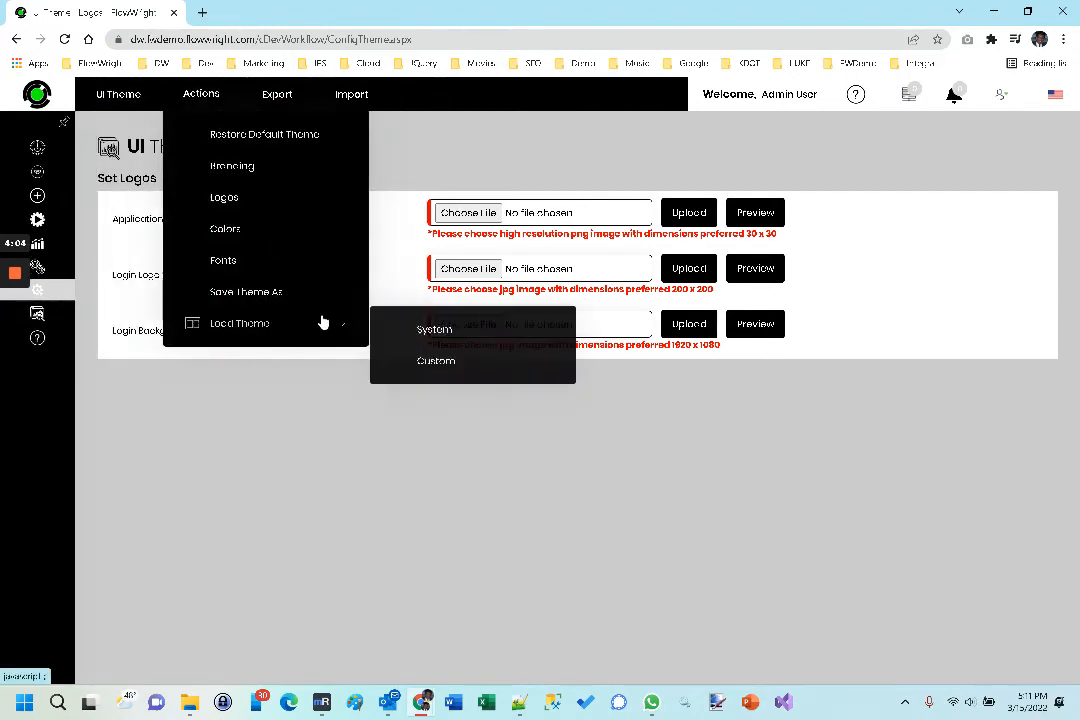
left_click(424, 333)
left_click(372, 378)
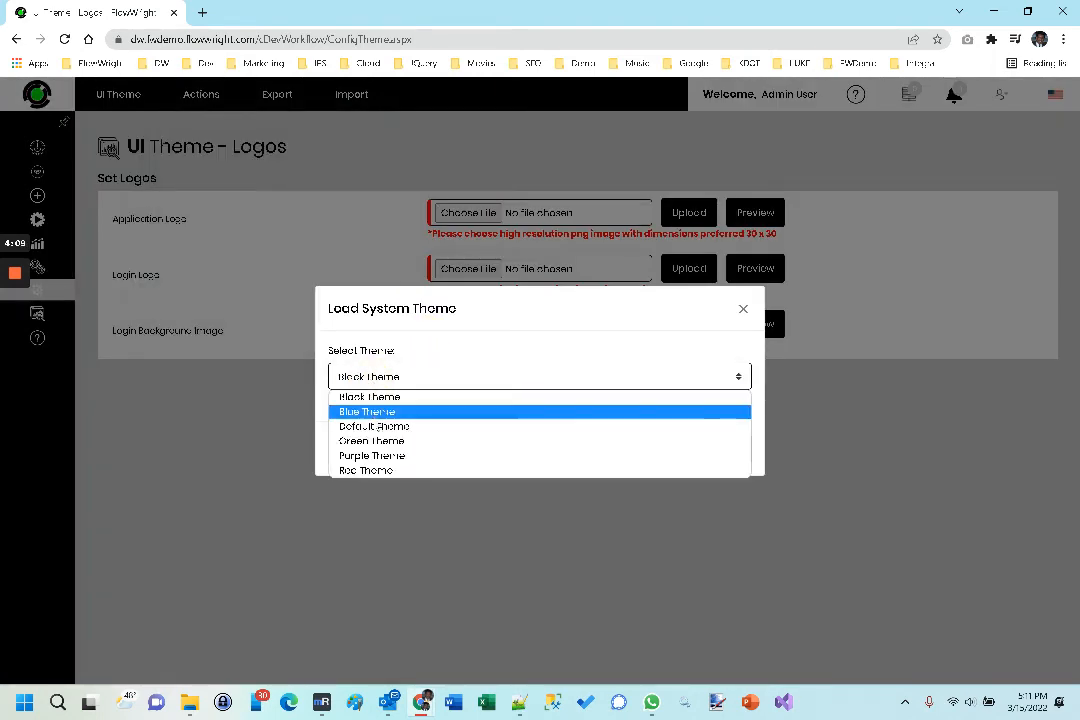
left_click(370, 470)
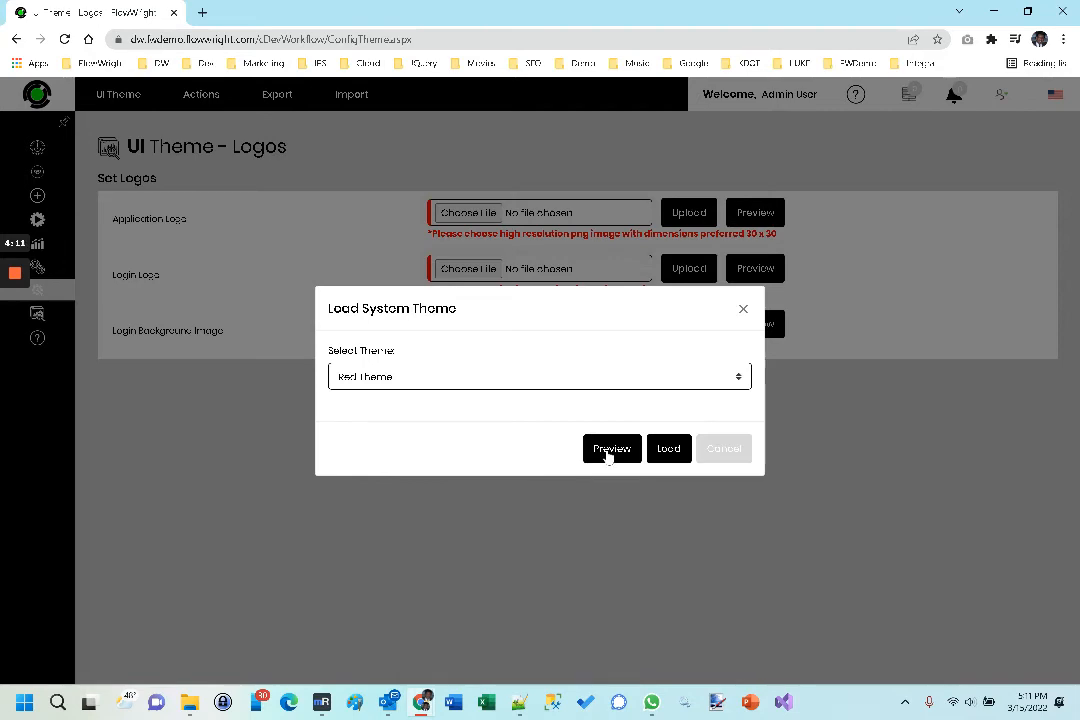
left_click(666, 450)
left_click(668, 421)
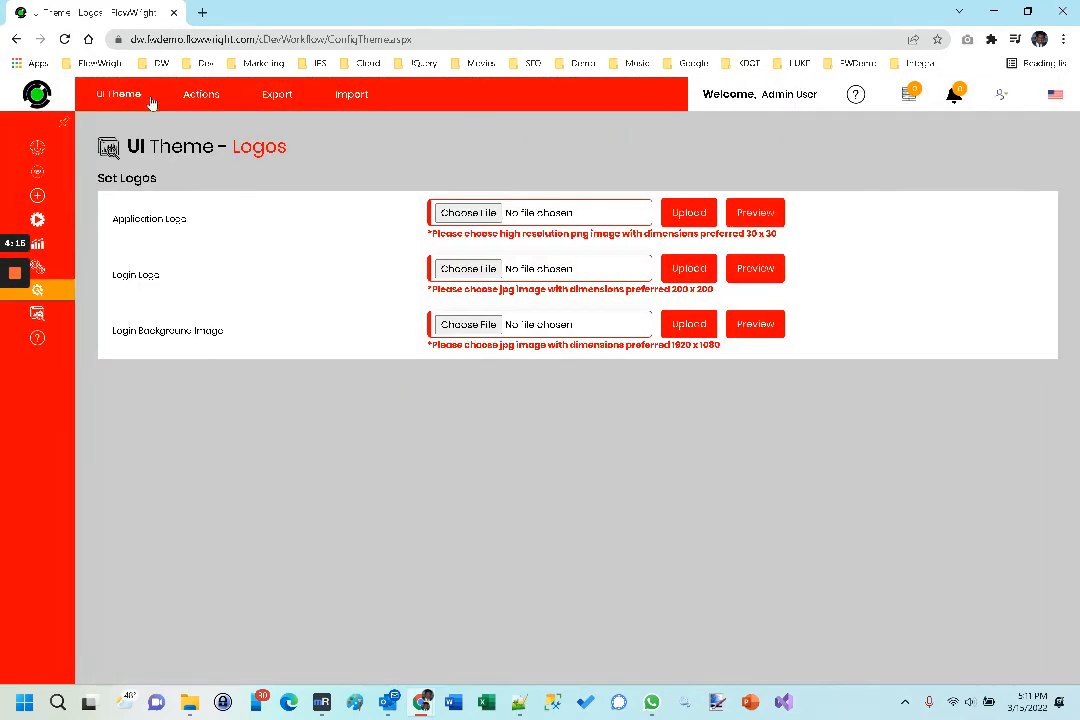
left_click(201, 94)
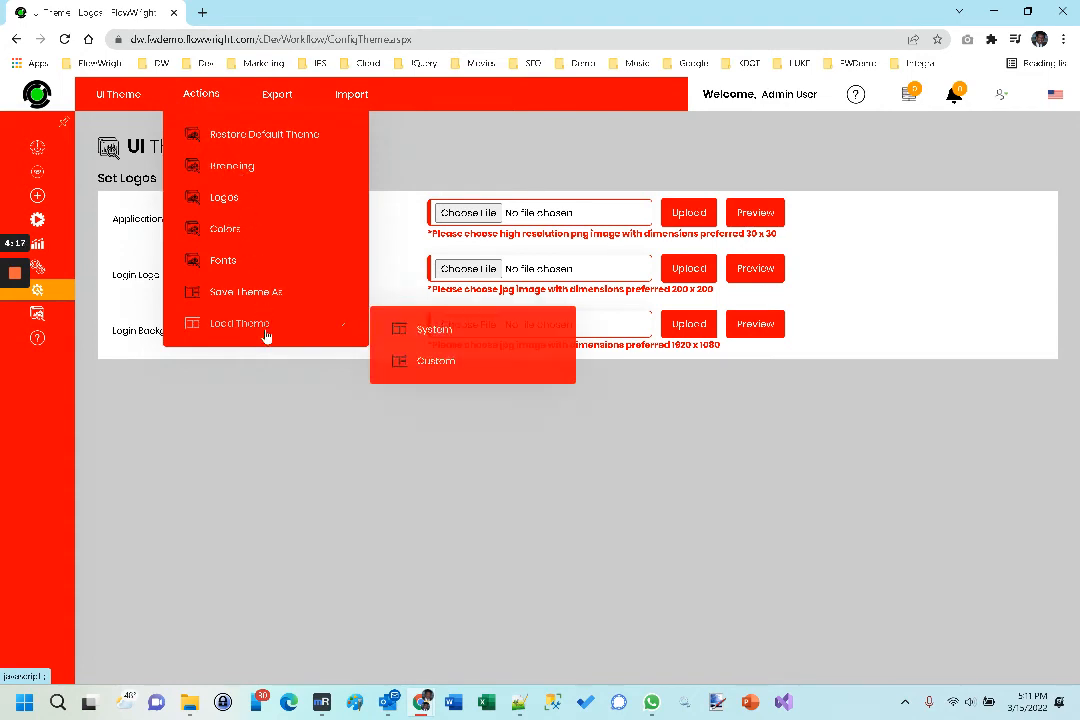
mouse_move(366, 100)
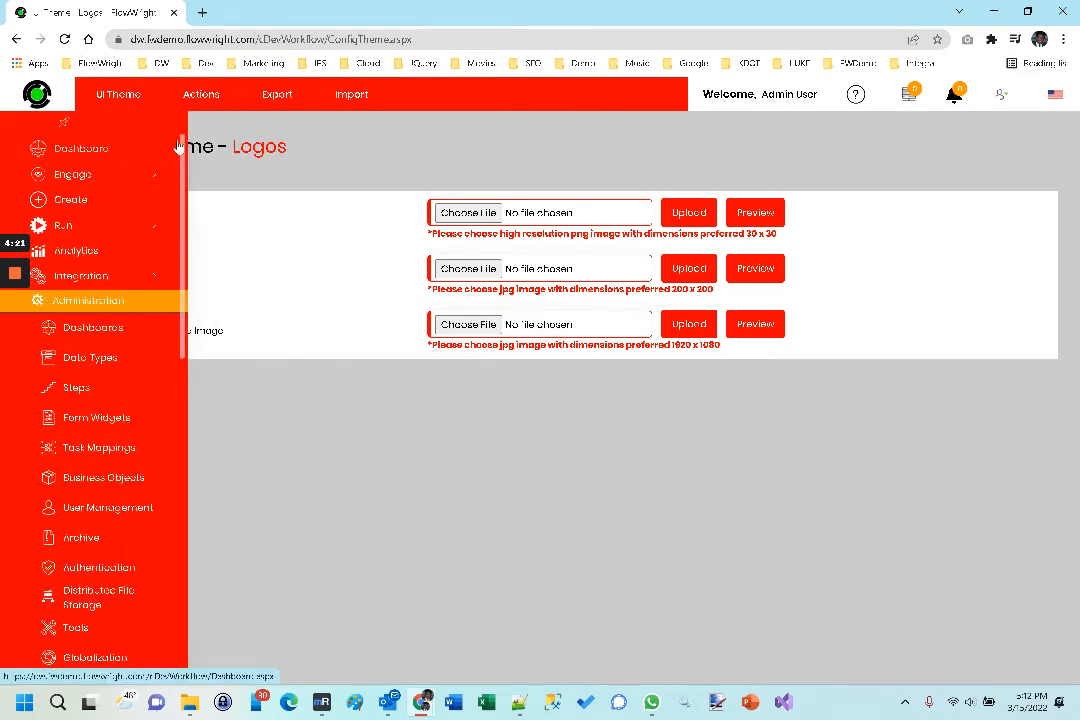
mouse_move(198, 94)
mouse_move(317, 332)
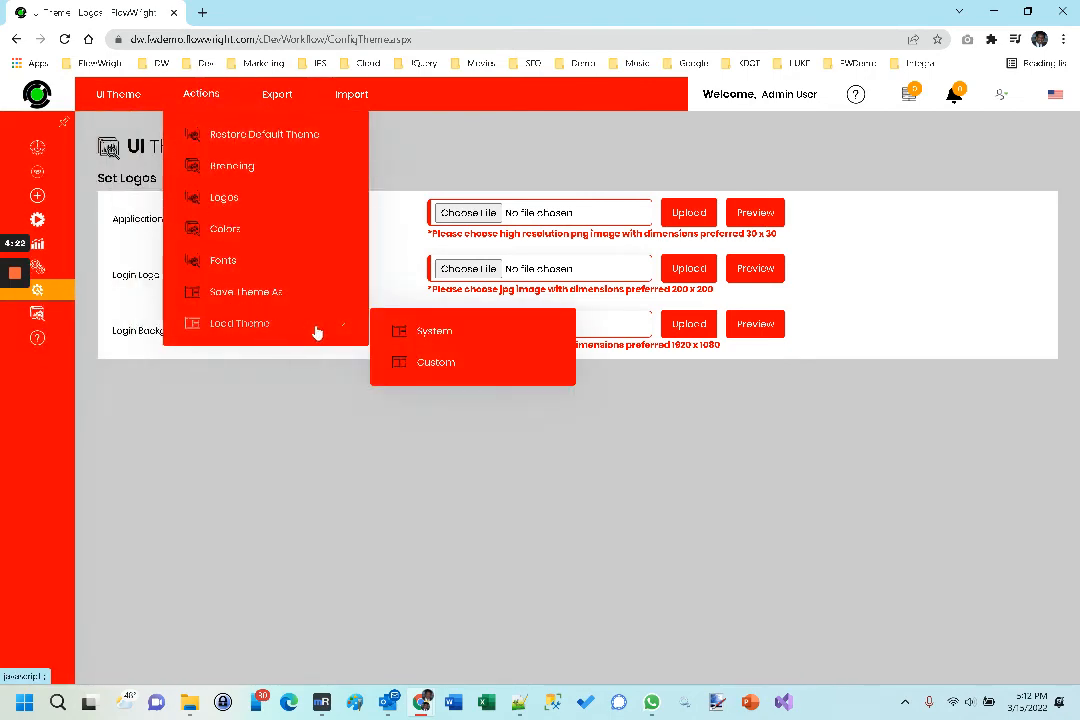
left_click(421, 333)
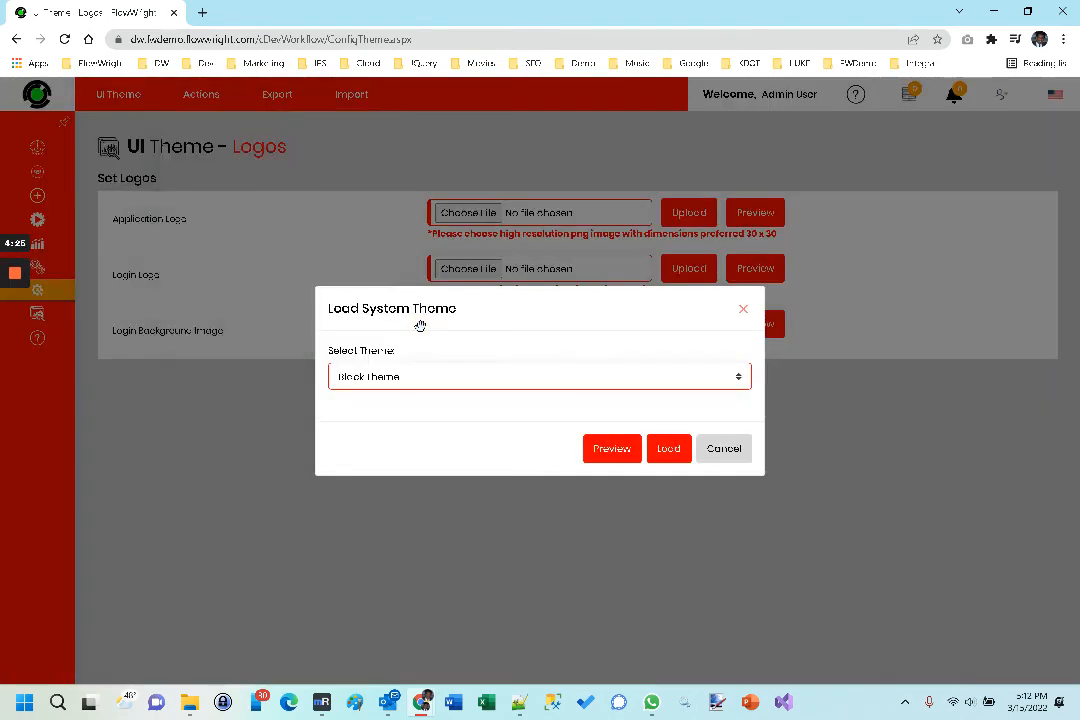
left_click(723, 449)
Step: Restore the application's default theme and confirm the irreversible change
left_click(201, 94)
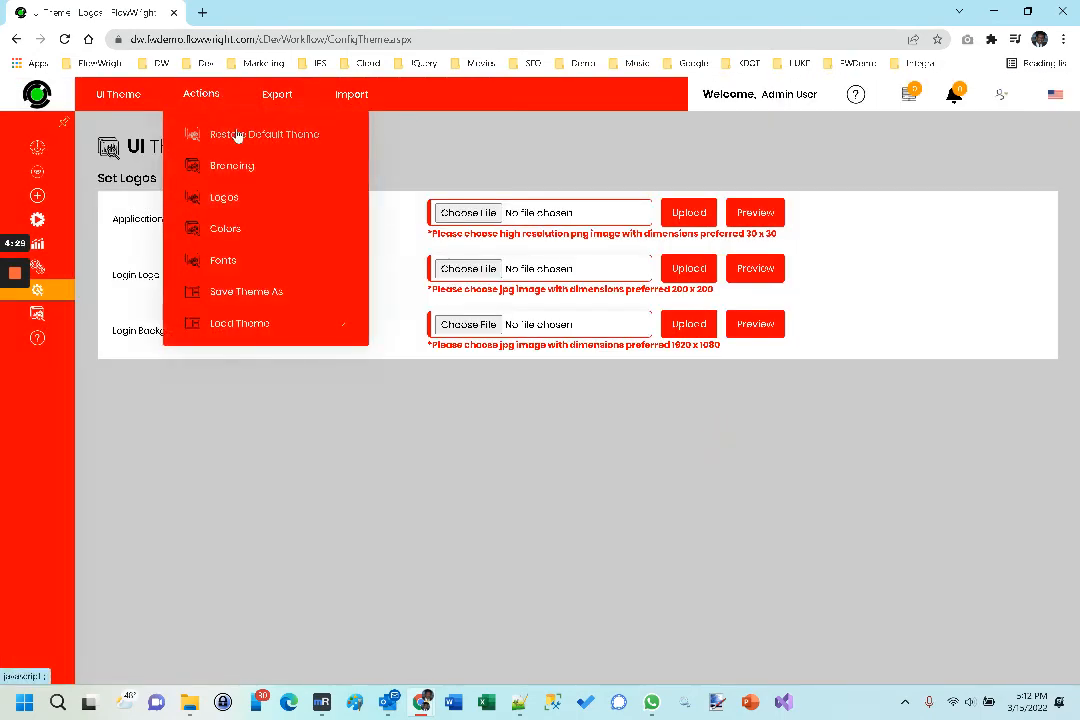
left_click(237, 136)
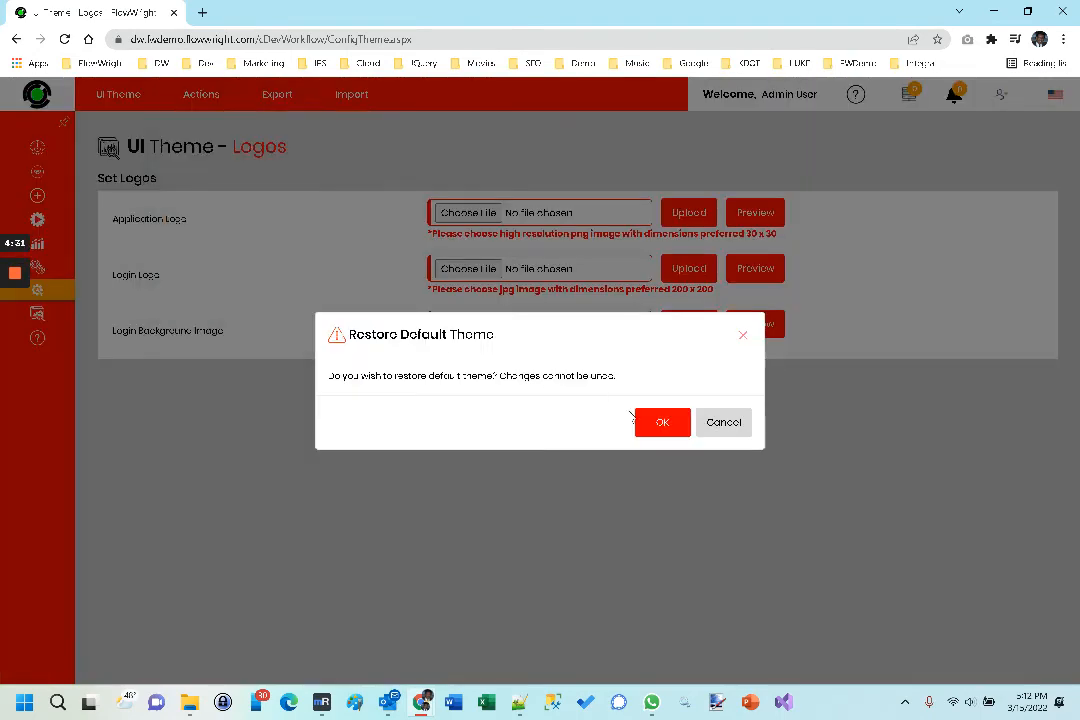
left_click(666, 428)
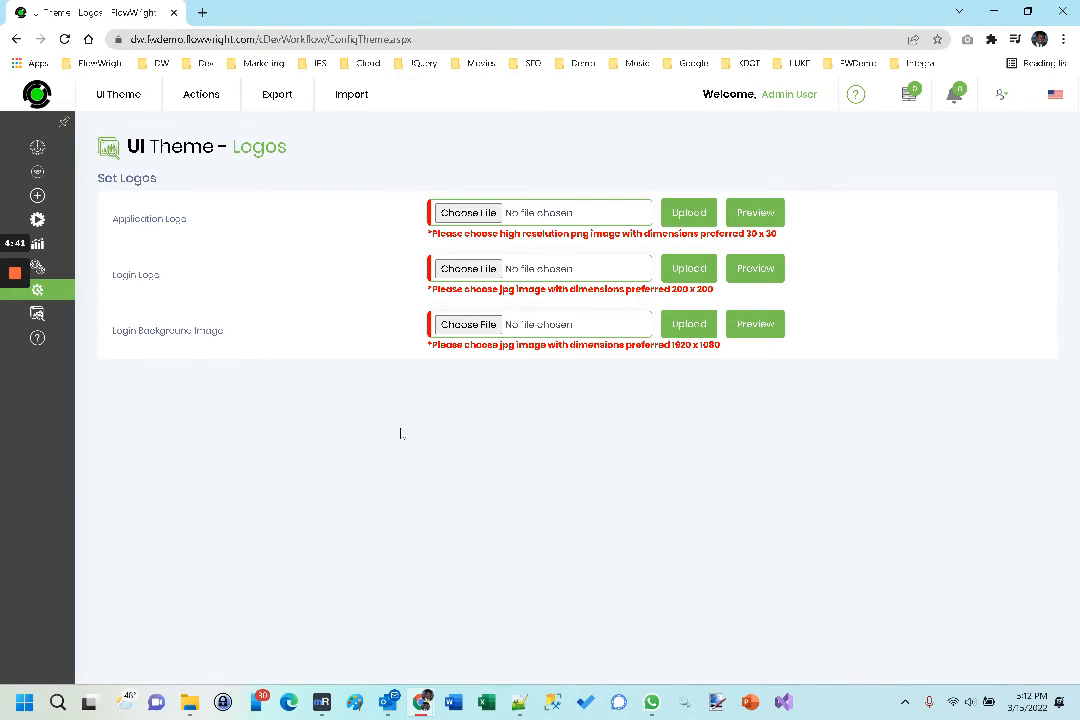
left_click(350, 95)
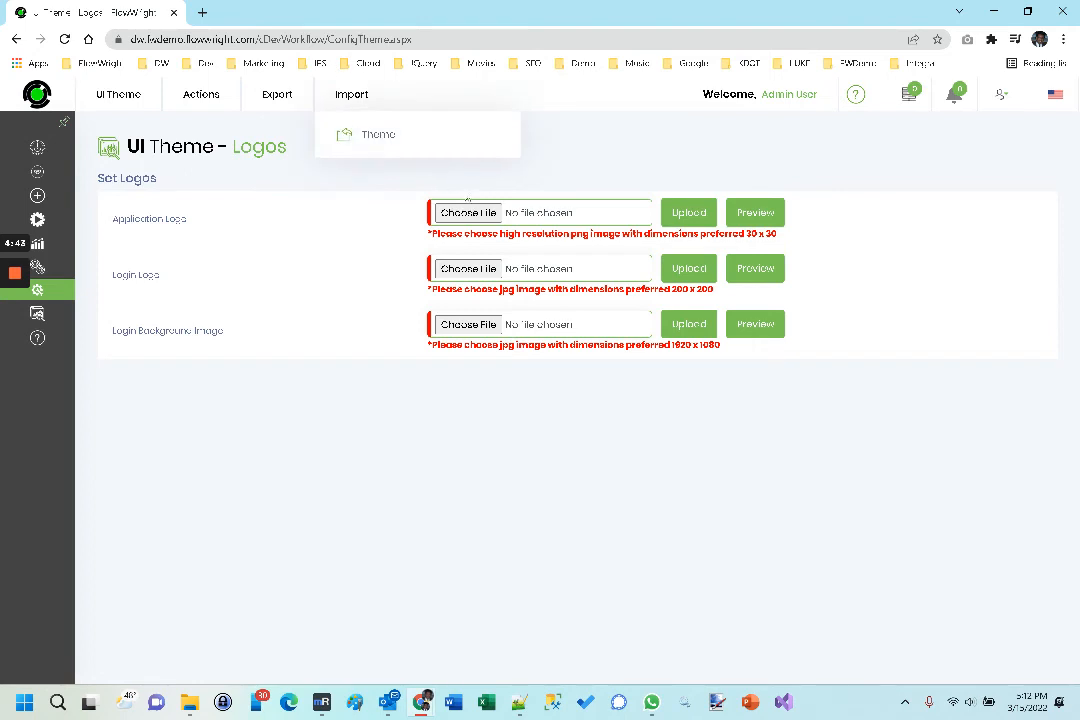
mouse_move(213, 107)
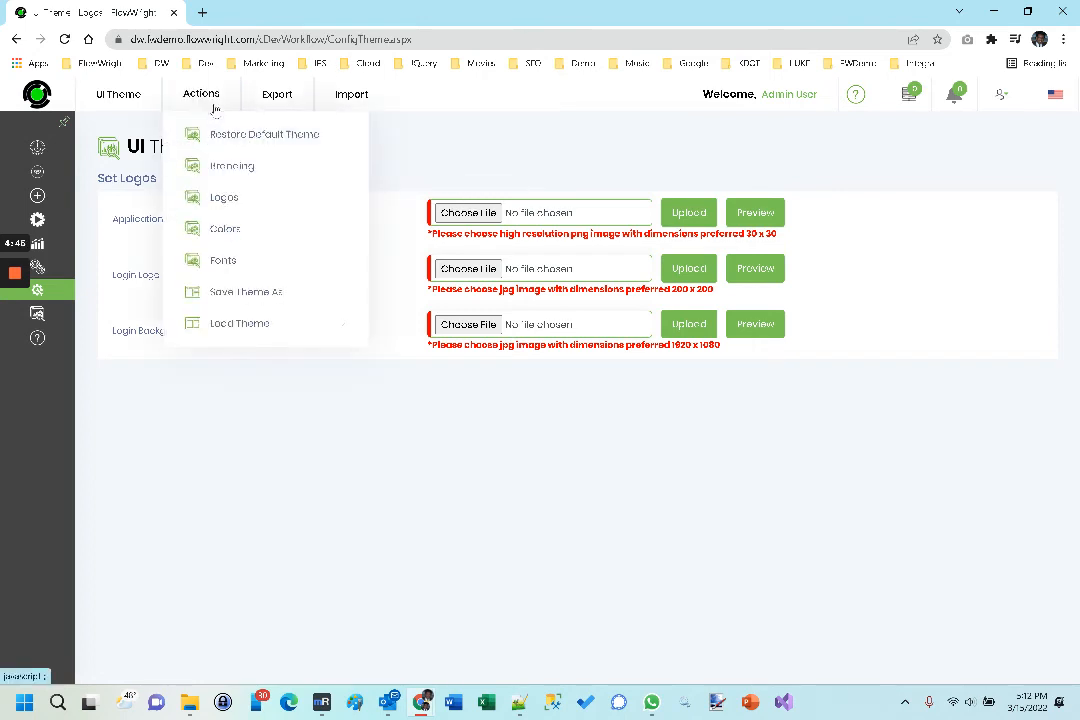
mouse_move(277, 104)
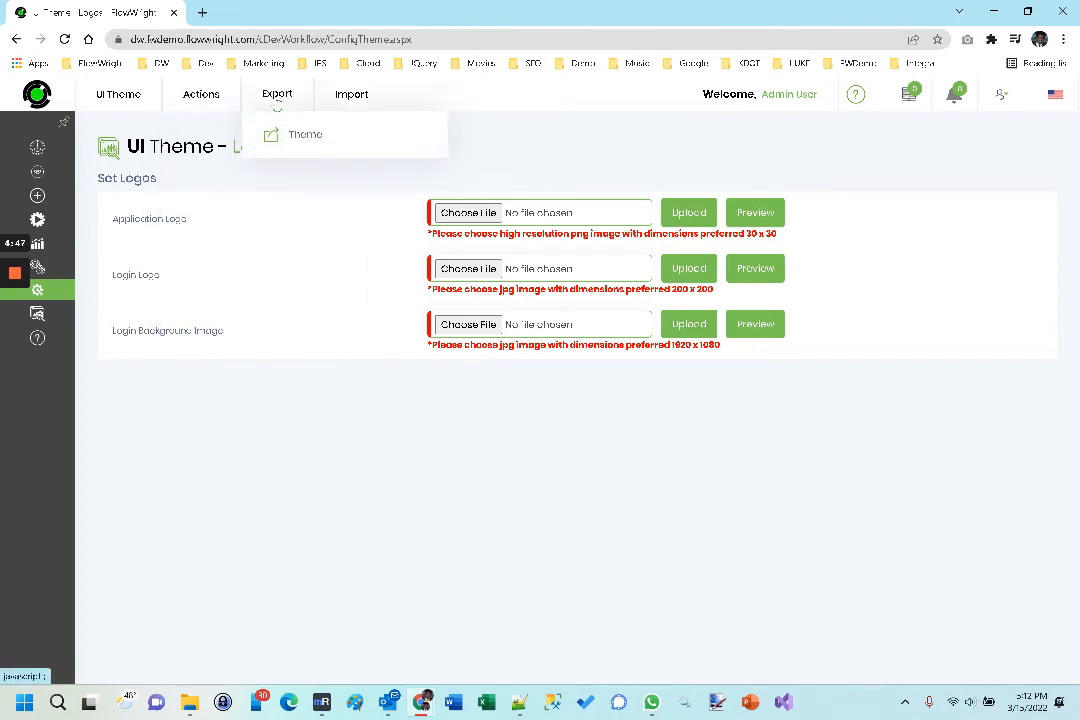
mouse_move(331, 103)
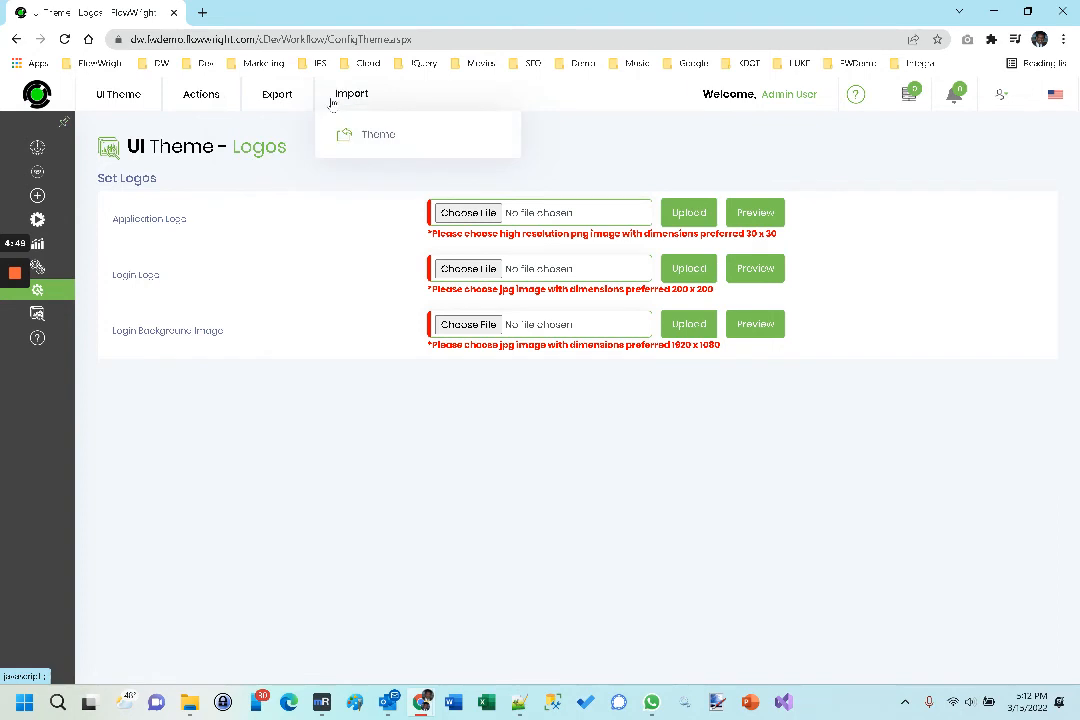